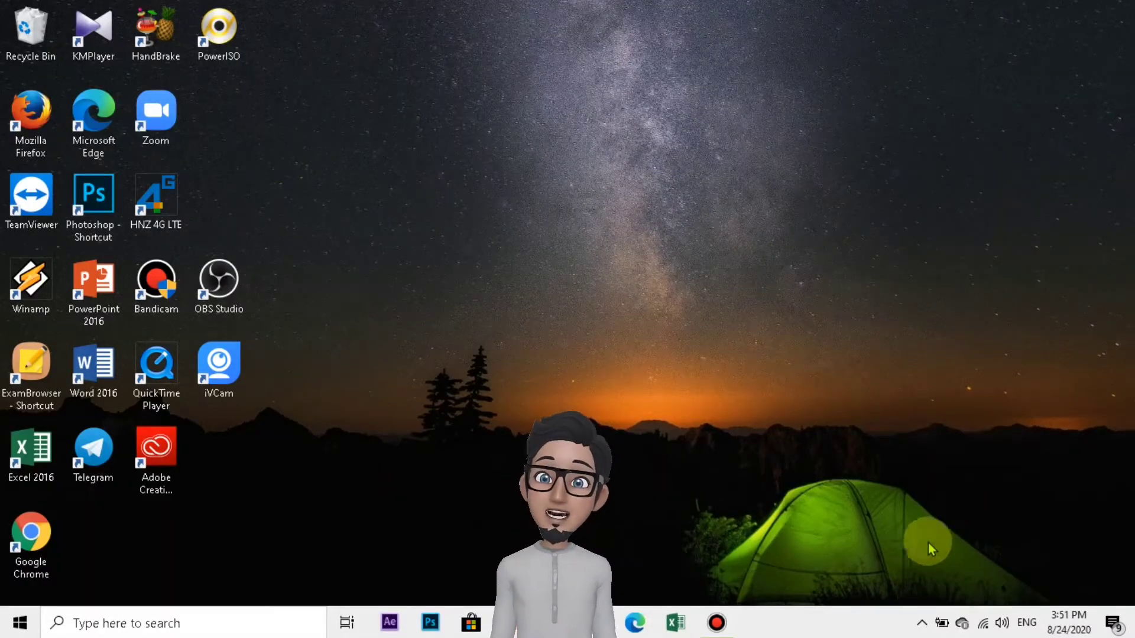
Check the Wi-Fi network list, launch Chrome and try the address google.docs
{"action": "left_click", "coordinate": [982, 625]}
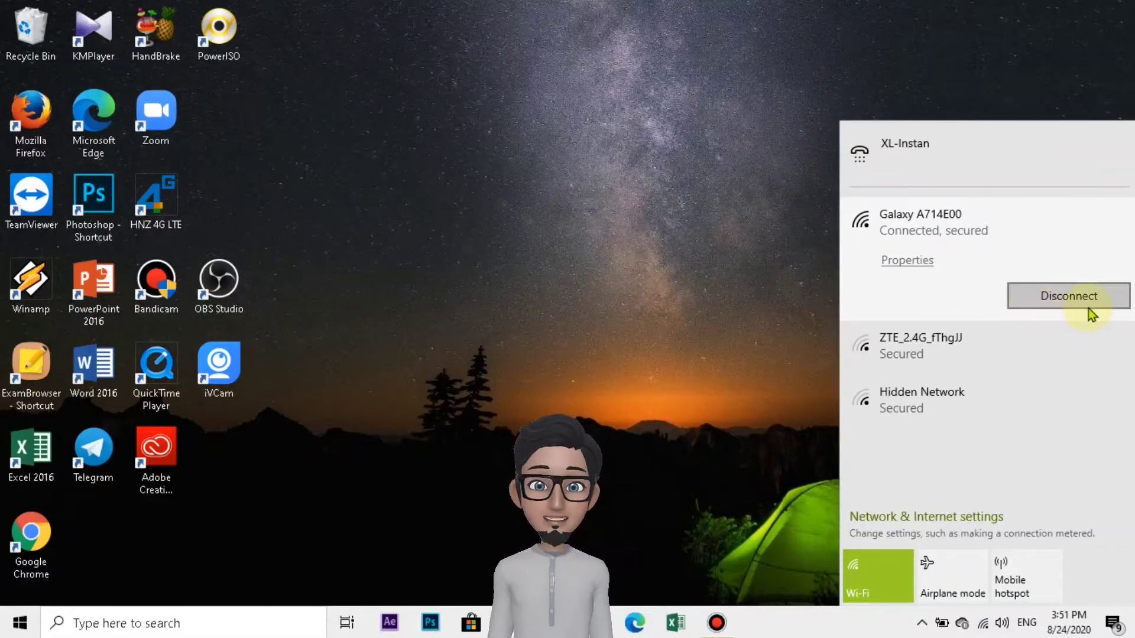
{"action": "left_click", "coordinate": [761, 302]}
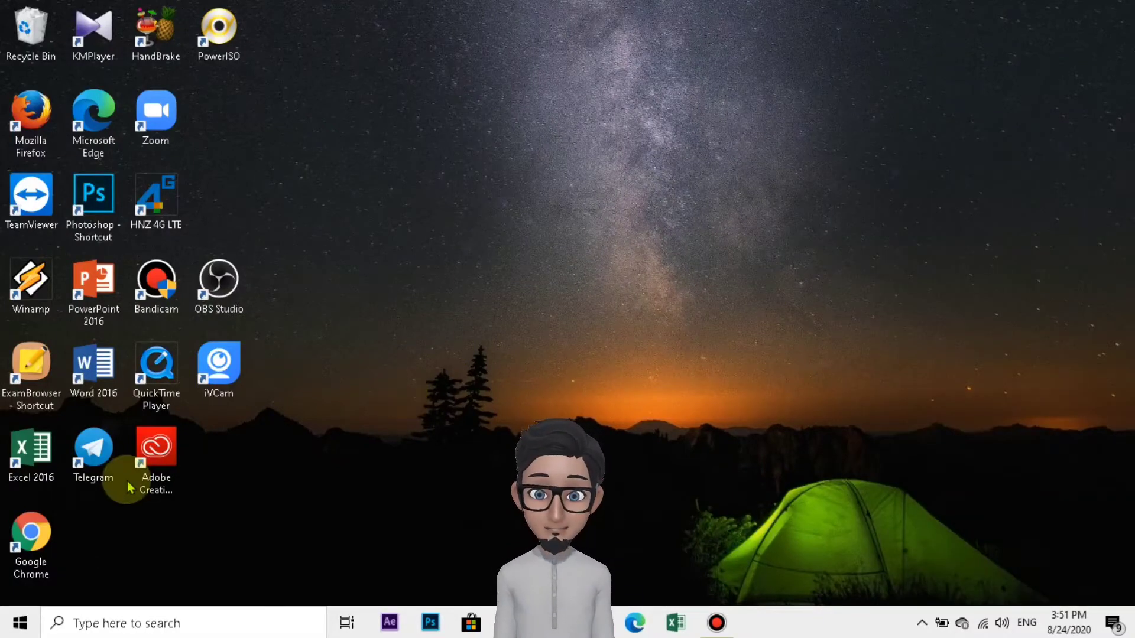
{"action": "left_click", "coordinate": [33, 554]}
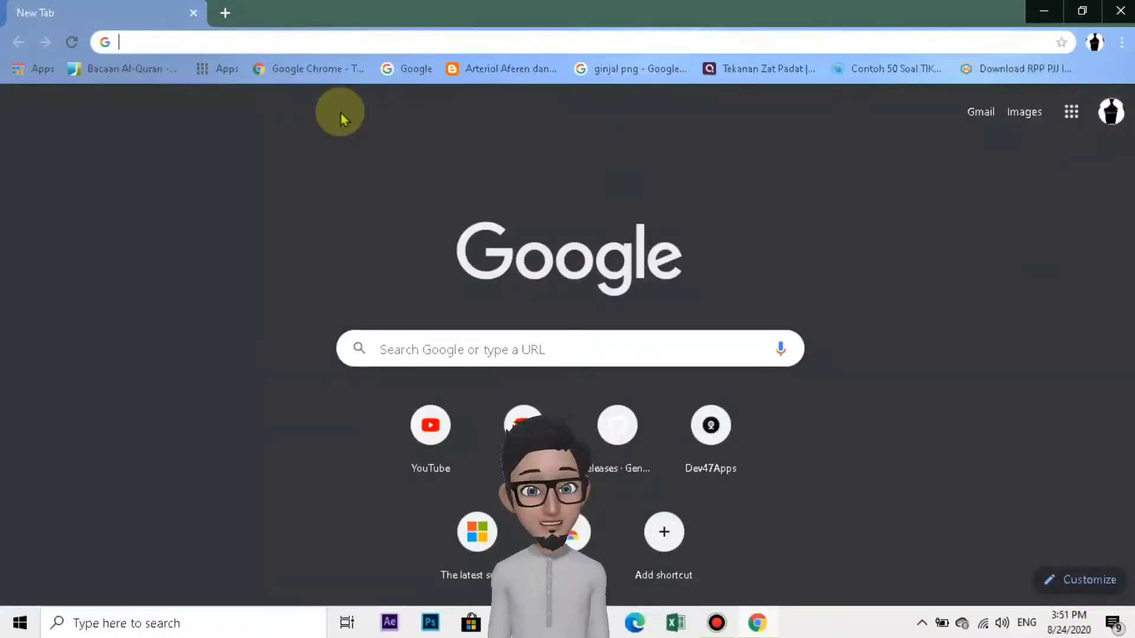
{"action": "type", "text": "google.docs"}
{"action": "key", "text": "Return"}
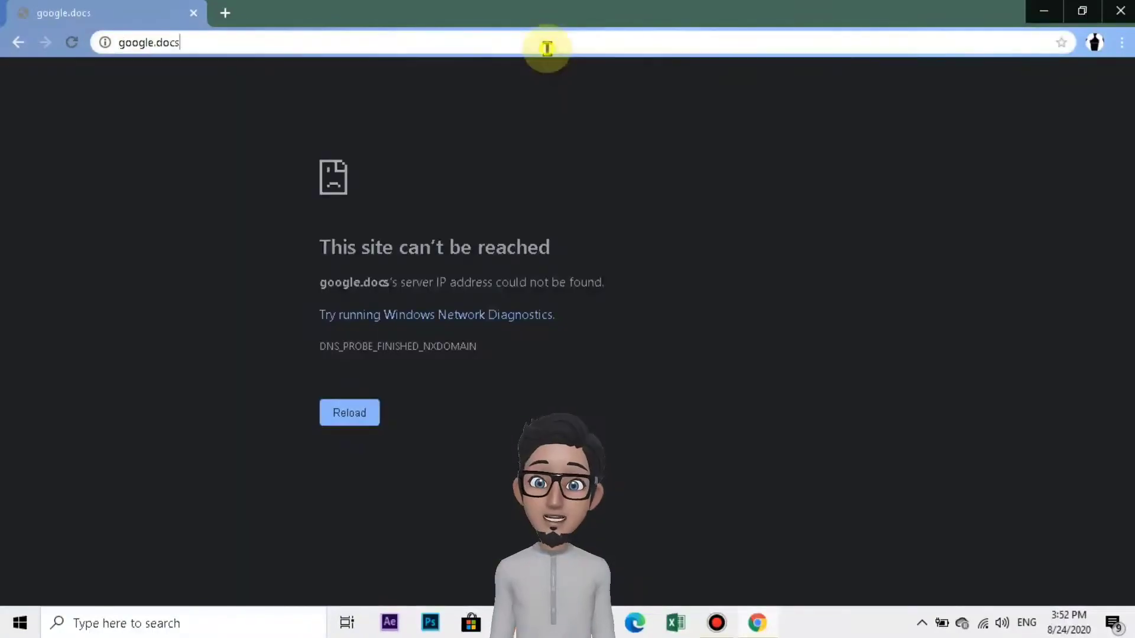
Search Google for 'google doc' and open the Google Docs result
{"action": "left_click", "coordinate": [548, 49]}
{"action": "type", "text": "goog"}
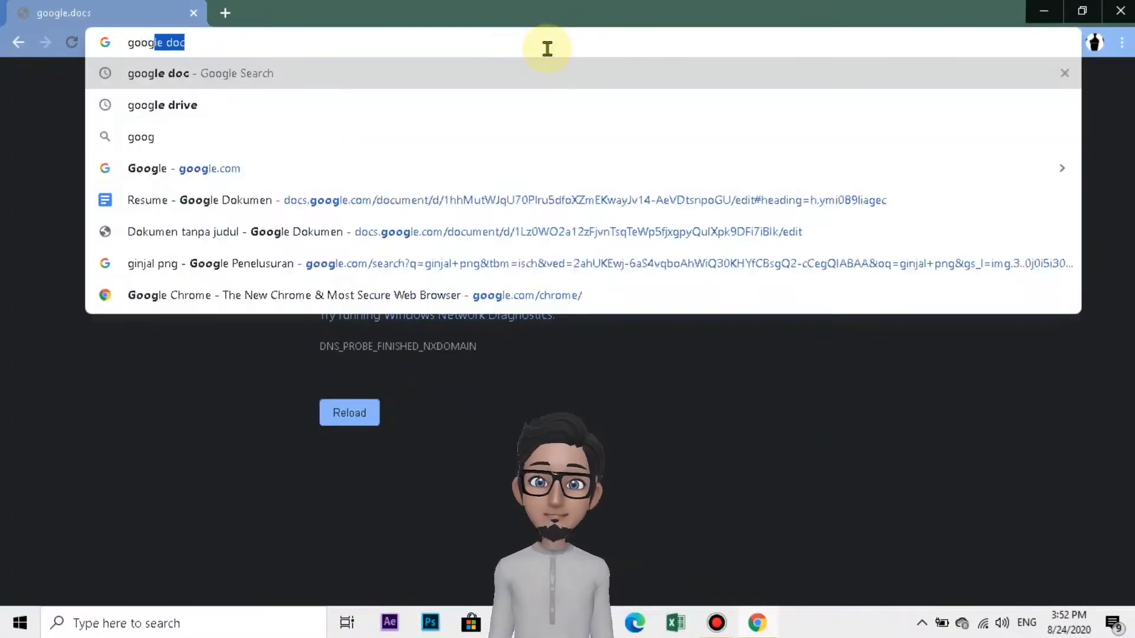
{"action": "type", "text": "le d"}
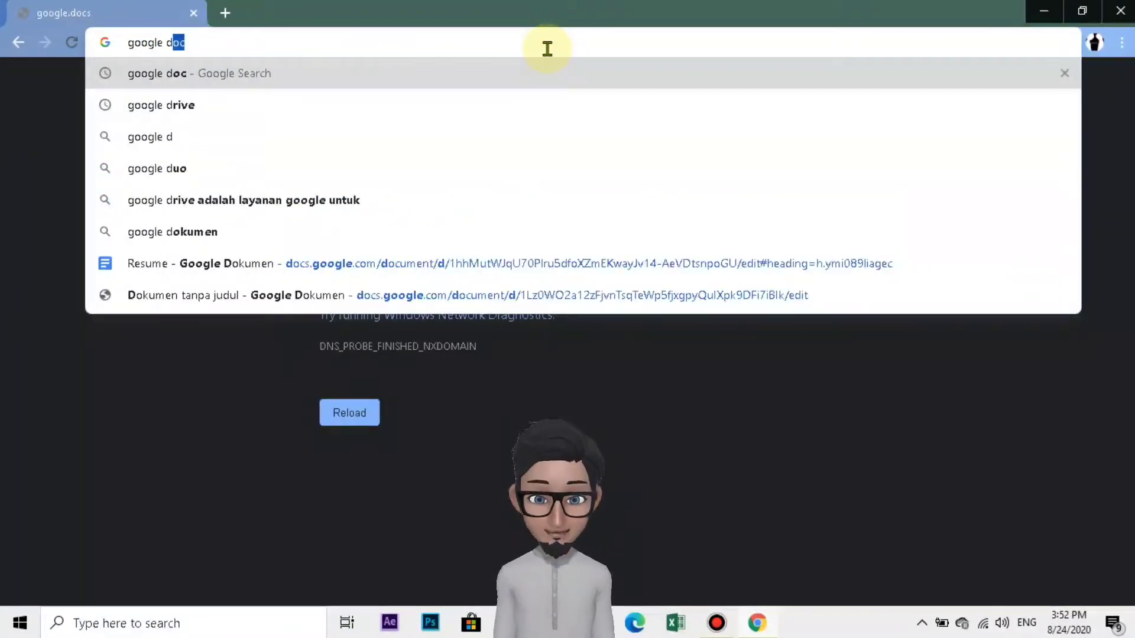
{"action": "type", "text": "oc"}
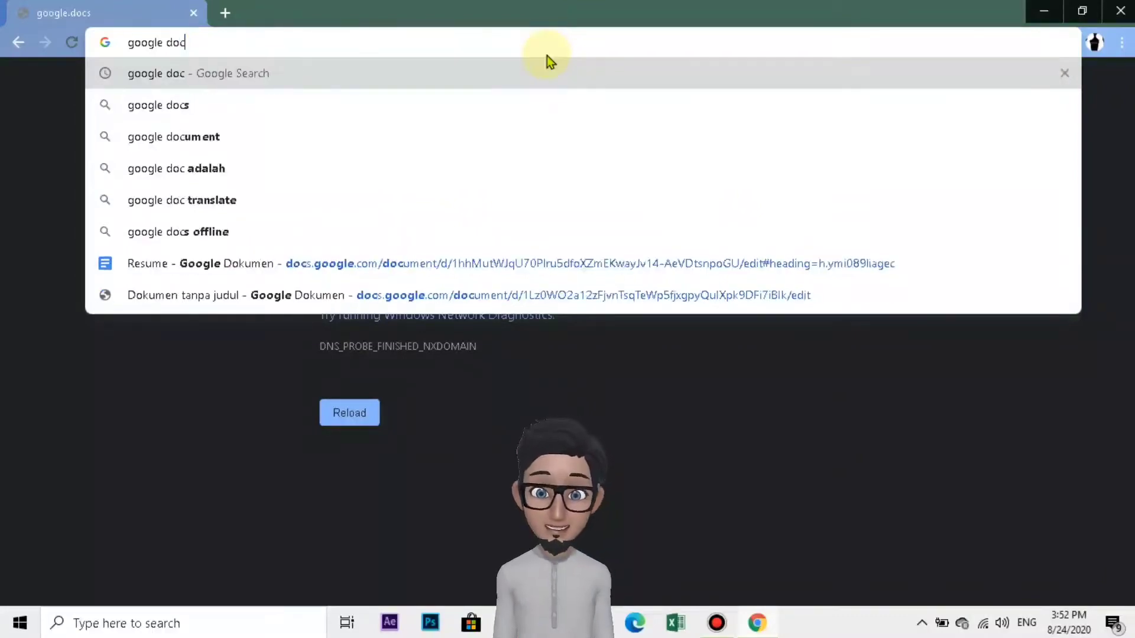
{"action": "key", "text": "Return"}
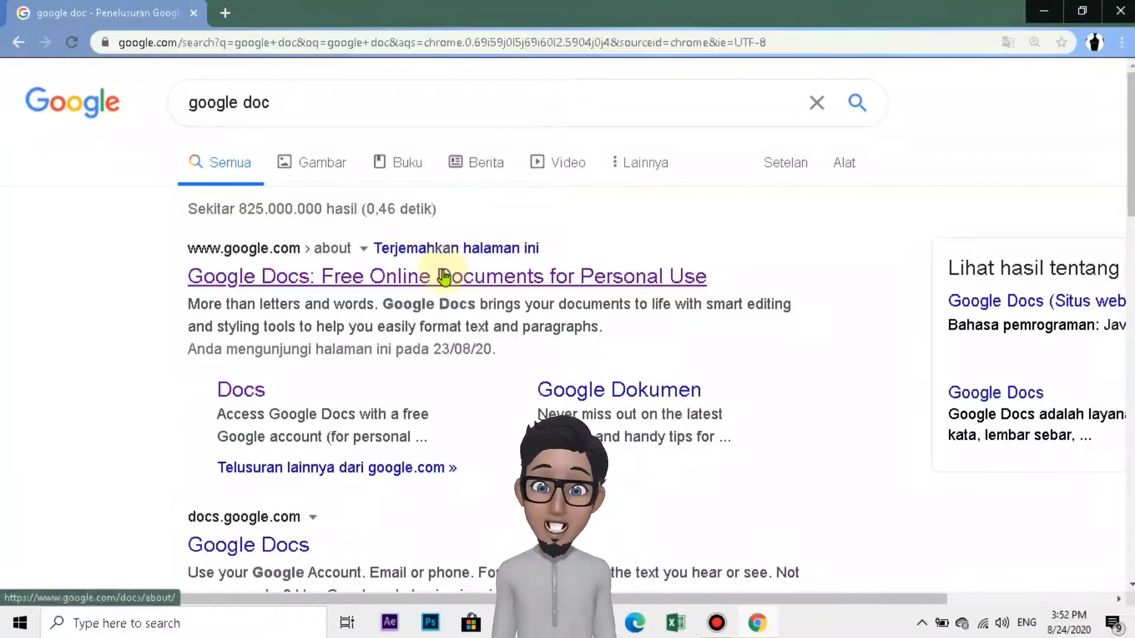
{"action": "left_click", "coordinate": [251, 391]}
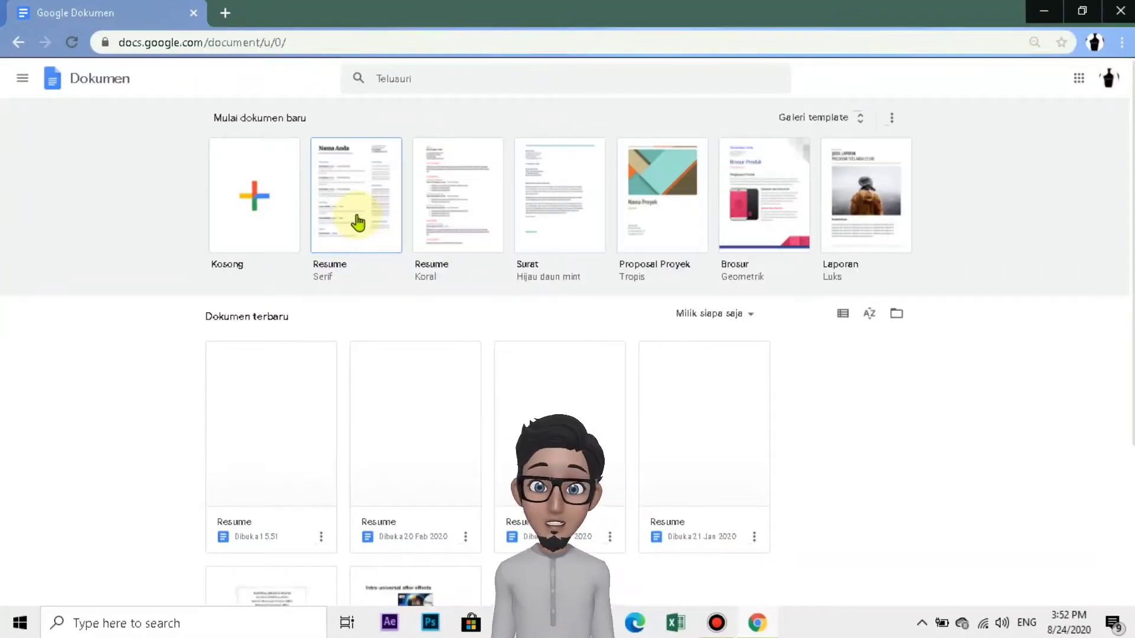
Create a new document titled Resume from the Serif resume template
{"action": "left_click", "coordinate": [357, 205]}
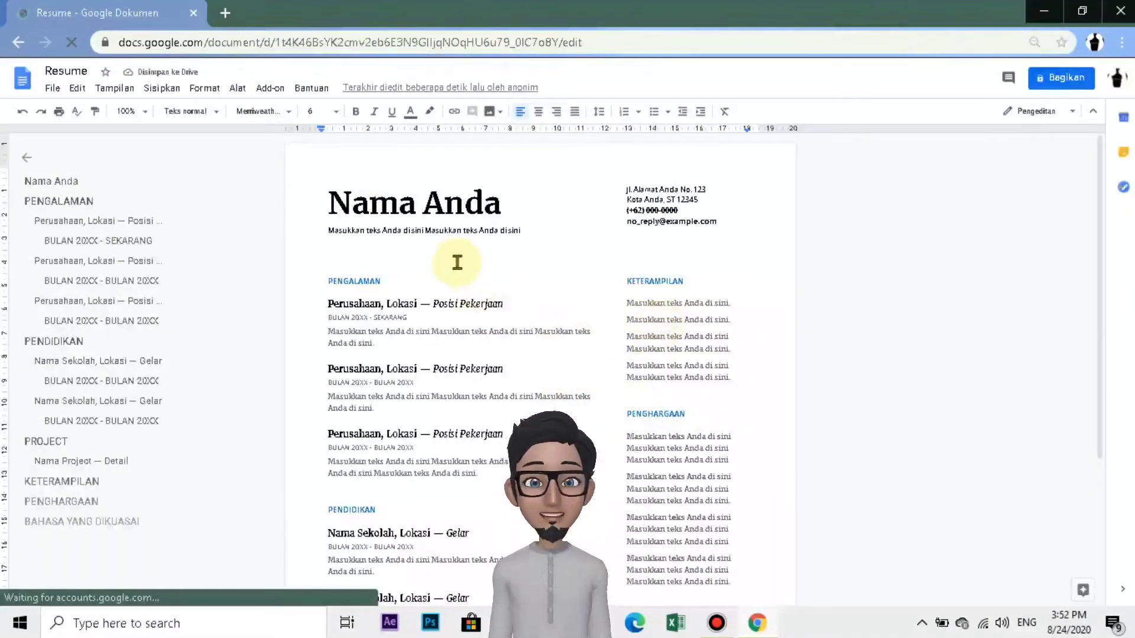
Select all of the Resume template's placeholder text and delete it
{"action": "left_click", "coordinate": [426, 198]}
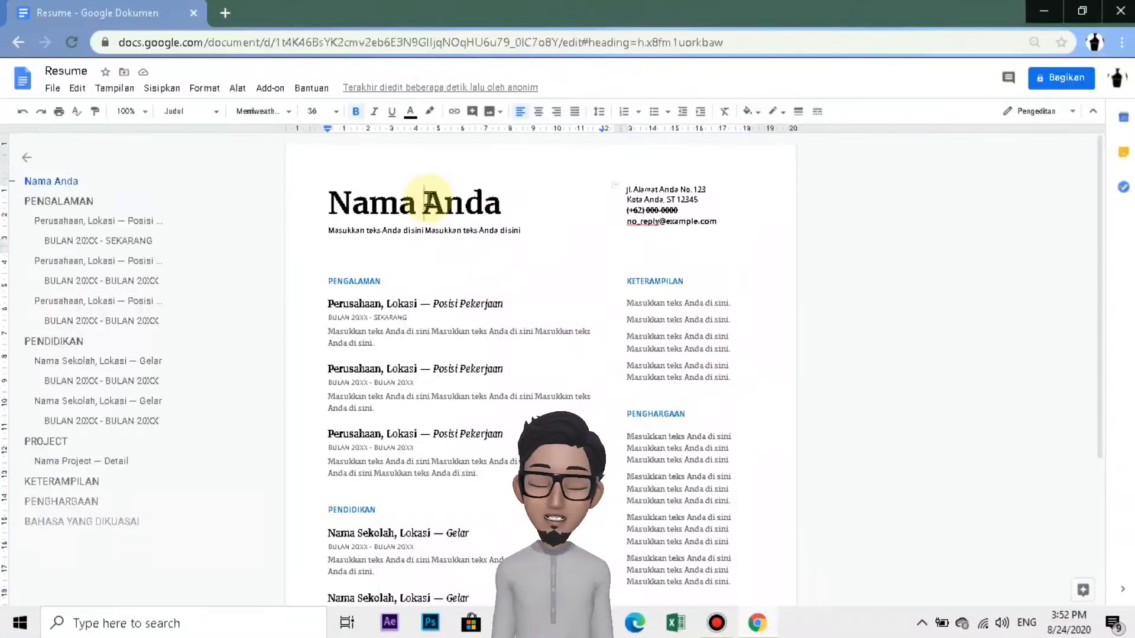
{"action": "key", "text": "ctrl+a"}
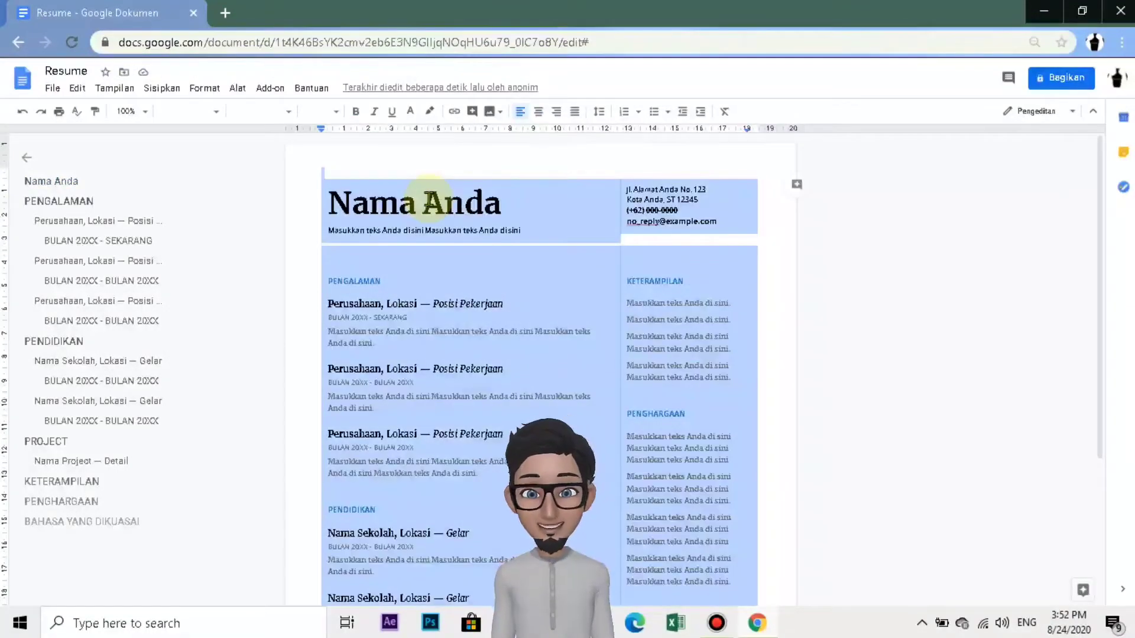
{"action": "key", "text": "Delete"}
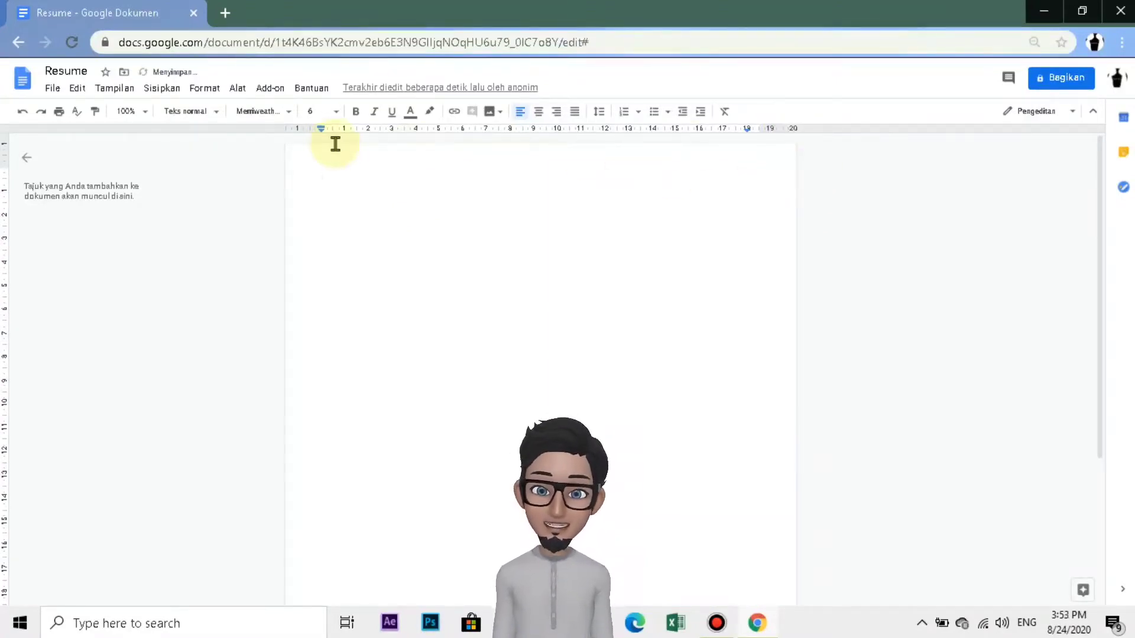
Set font size to 24 and try page zoom at 125% and 200%
{"action": "left_click", "coordinate": [337, 114]}
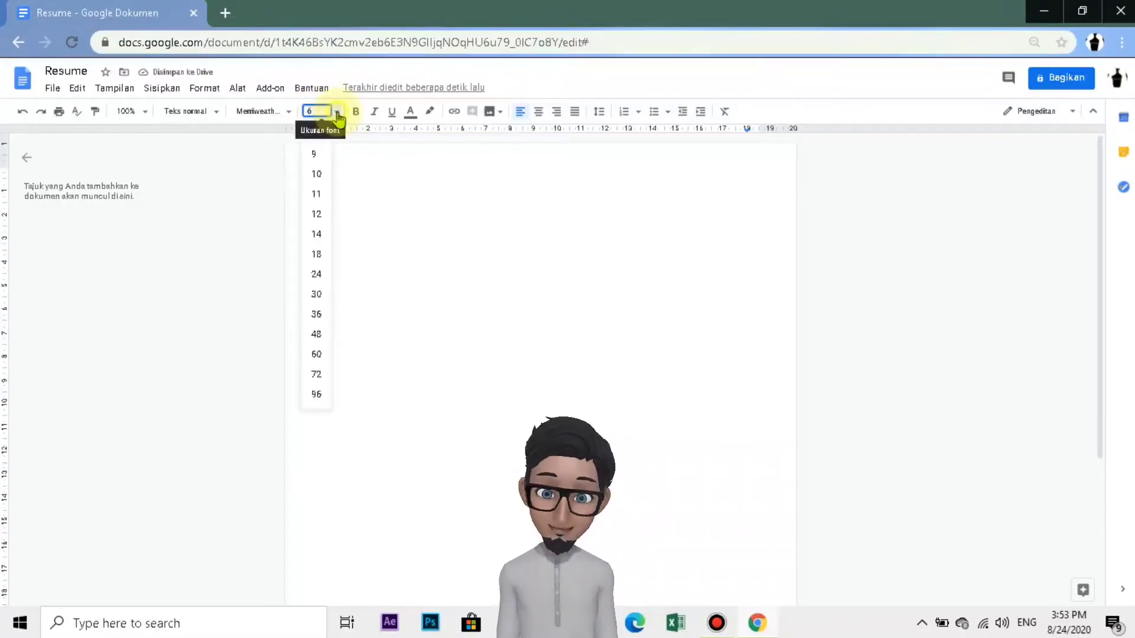
{"action": "left_click", "coordinate": [317, 274]}
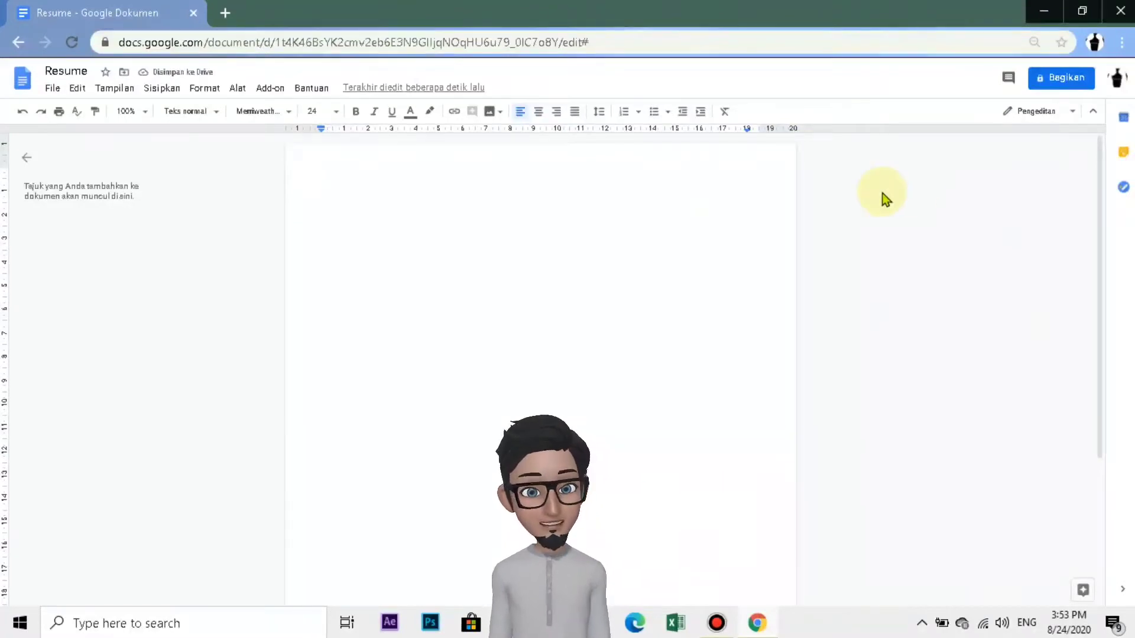
{"action": "left_click", "coordinate": [145, 112]}
{"action": "left_click", "coordinate": [131, 245]}
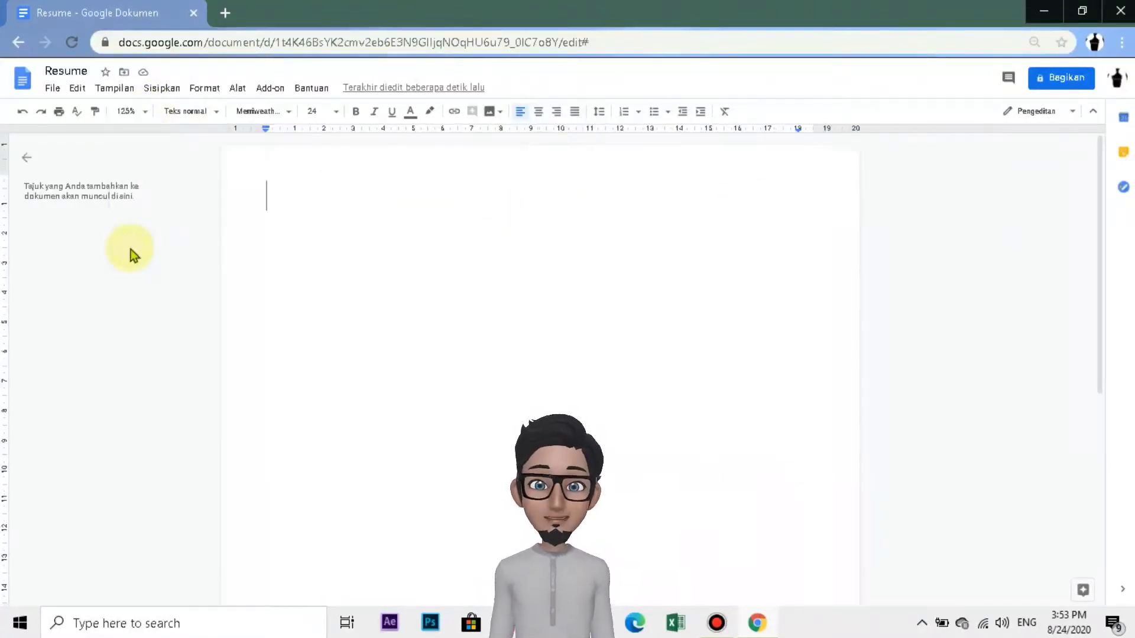
{"action": "left_click", "coordinate": [145, 111]}
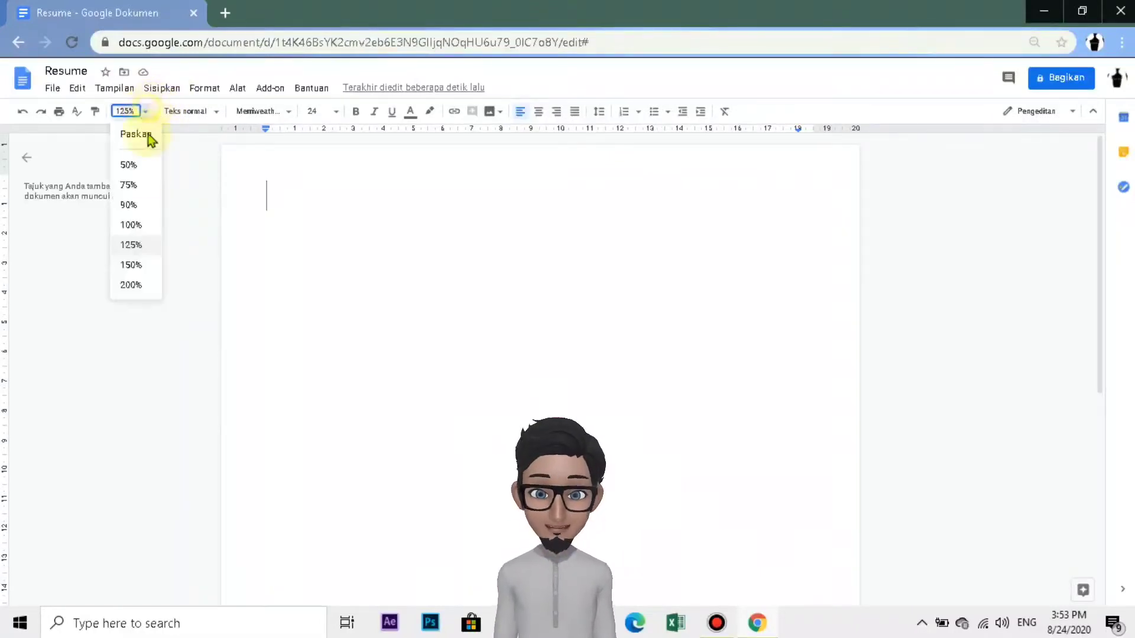
{"action": "left_click", "coordinate": [127, 285]}
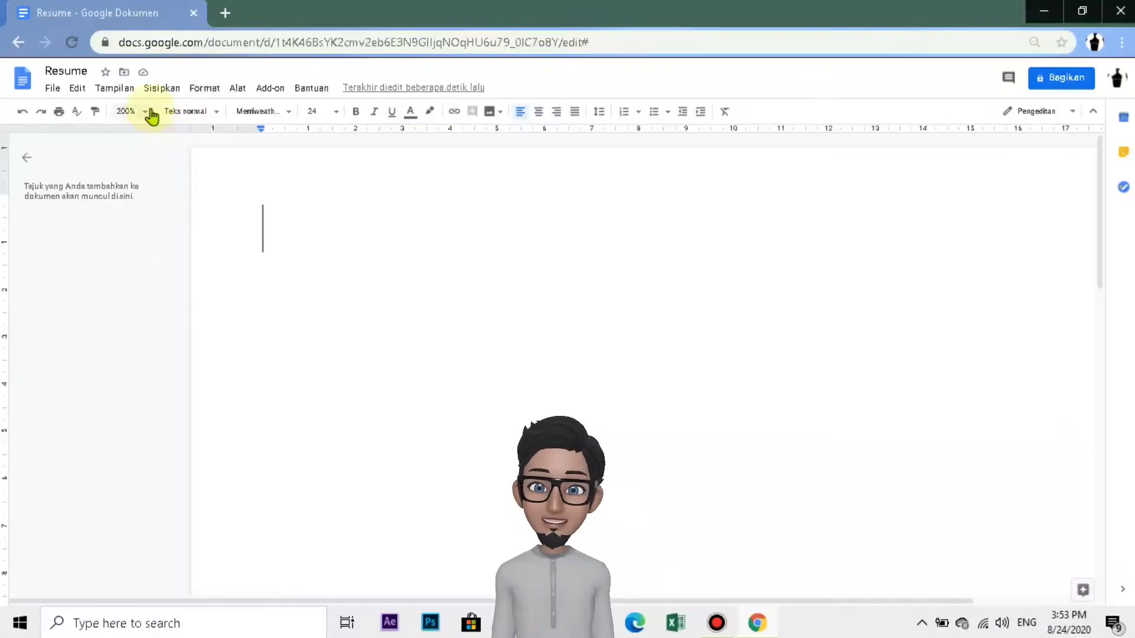
Return page zoom to 150% and change the font size from 24 to 18
{"action": "left_click", "coordinate": [148, 113]}
{"action": "left_click", "coordinate": [127, 267]}
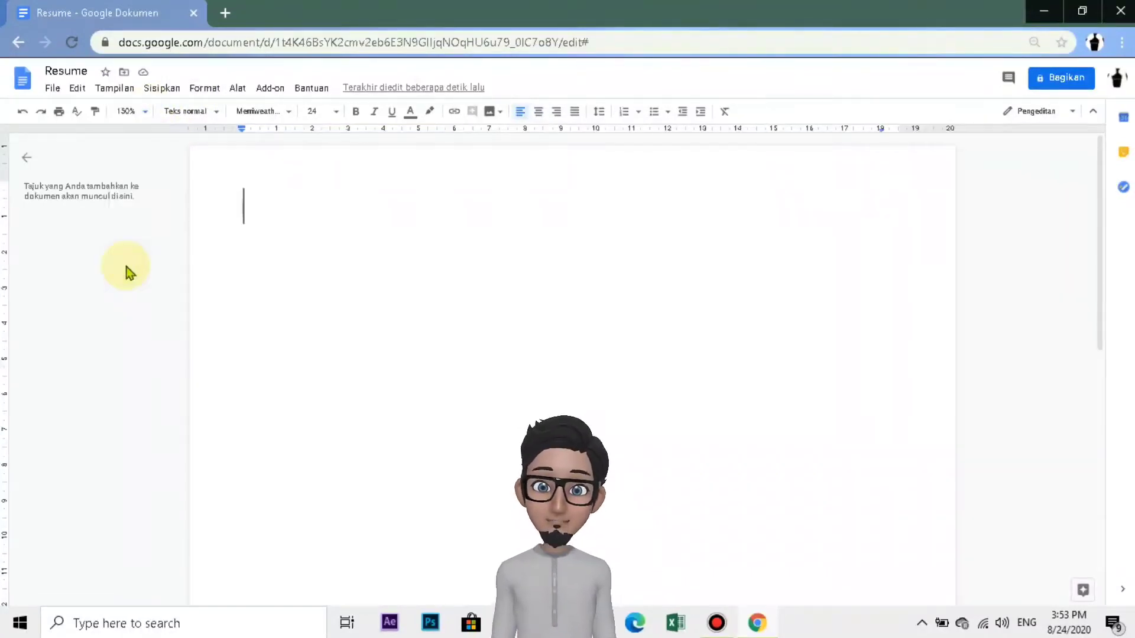
{"action": "left_click", "coordinate": [327, 112]}
{"action": "left_click", "coordinate": [322, 254]}
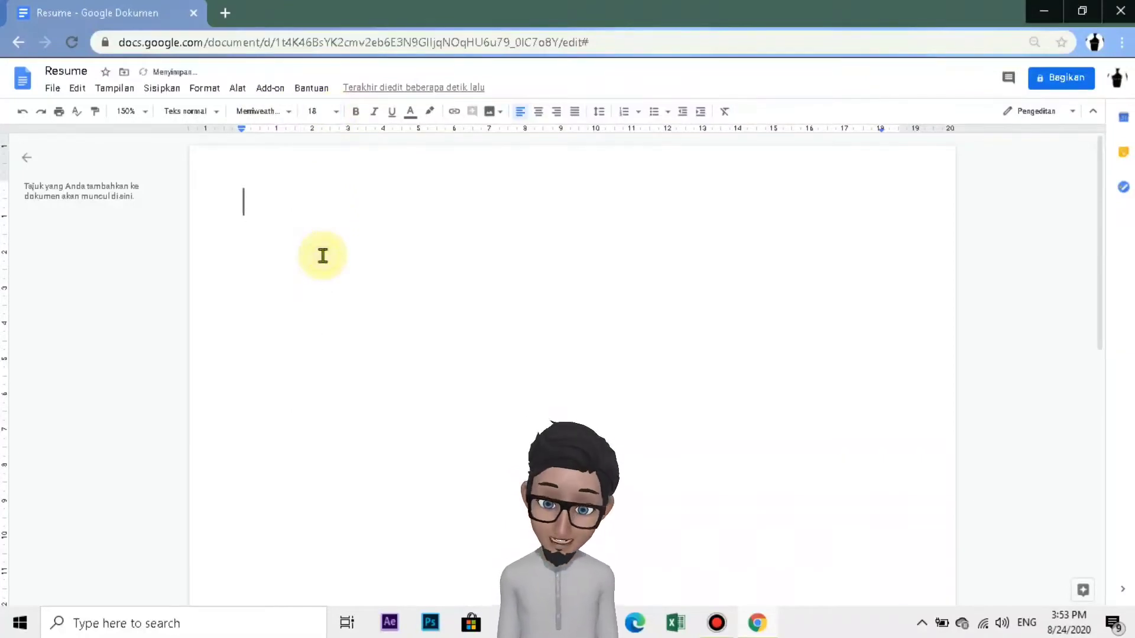
Turn on voice typing from the Tools menu and set its language to Bahasa Indonesia
{"action": "left_click", "coordinate": [239, 90]}
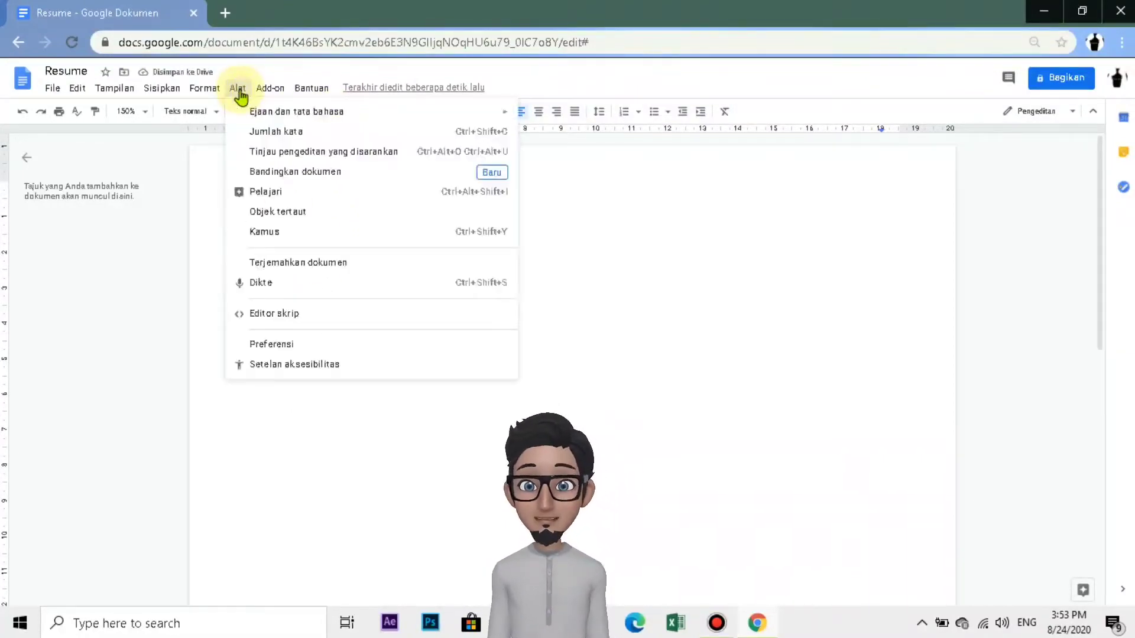
{"action": "left_click", "coordinate": [269, 285]}
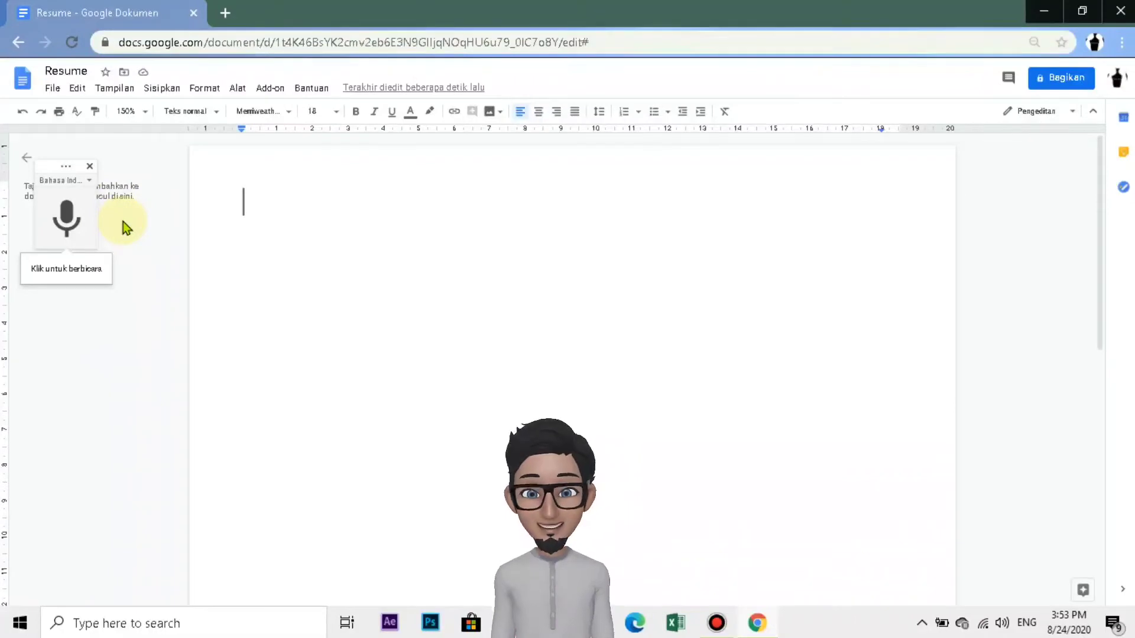
{"action": "left_click", "coordinate": [89, 180]}
{"action": "left_click", "coordinate": [89, 181]}
{"action": "left_click", "coordinate": [88, 181]}
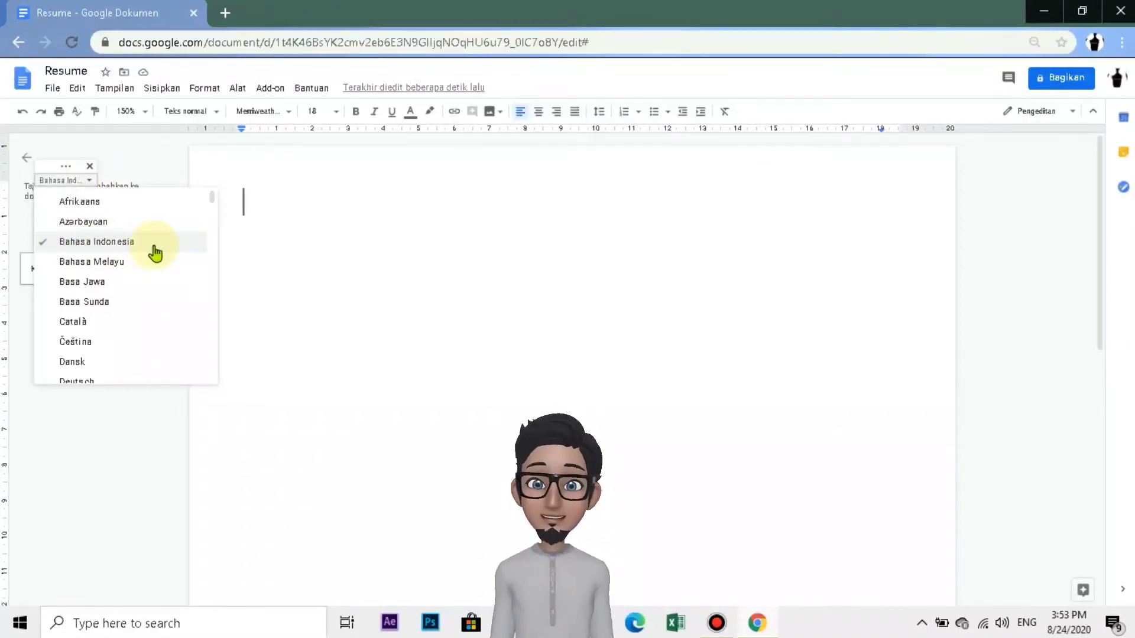
{"action": "left_click", "coordinate": [118, 242]}
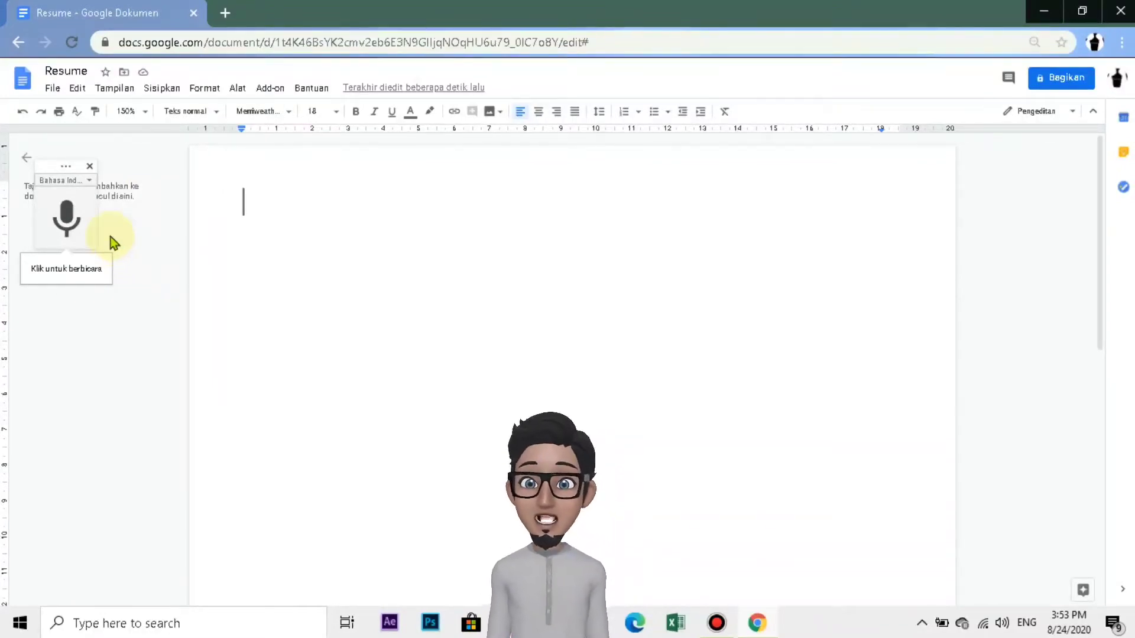
Start voice dictation and add a new line after the spoken sentence
{"action": "left_click", "coordinate": [67, 216]}
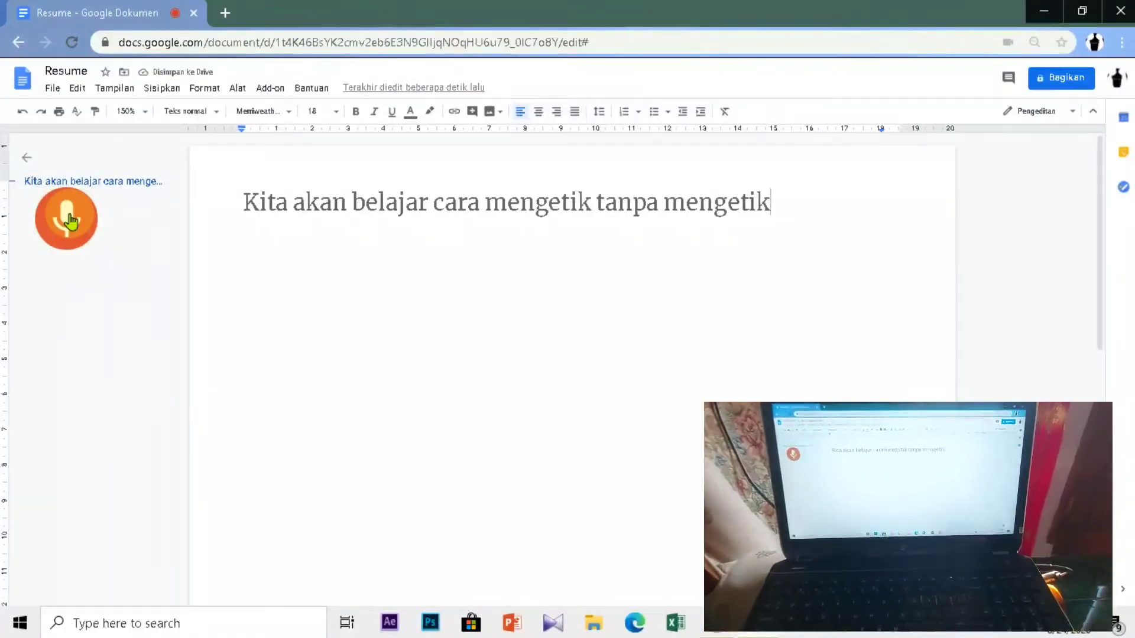
{"action": "key", "text": "Return"}
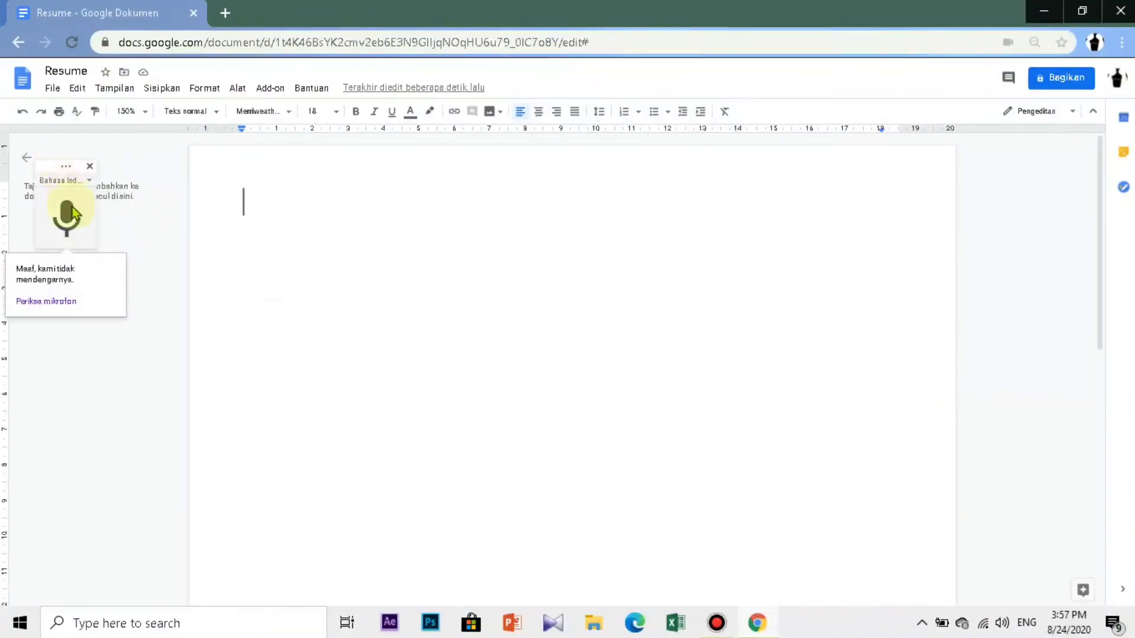
Restart the voice typing microphone after the no-speech-heard message
{"action": "left_click", "coordinate": [70, 225]}
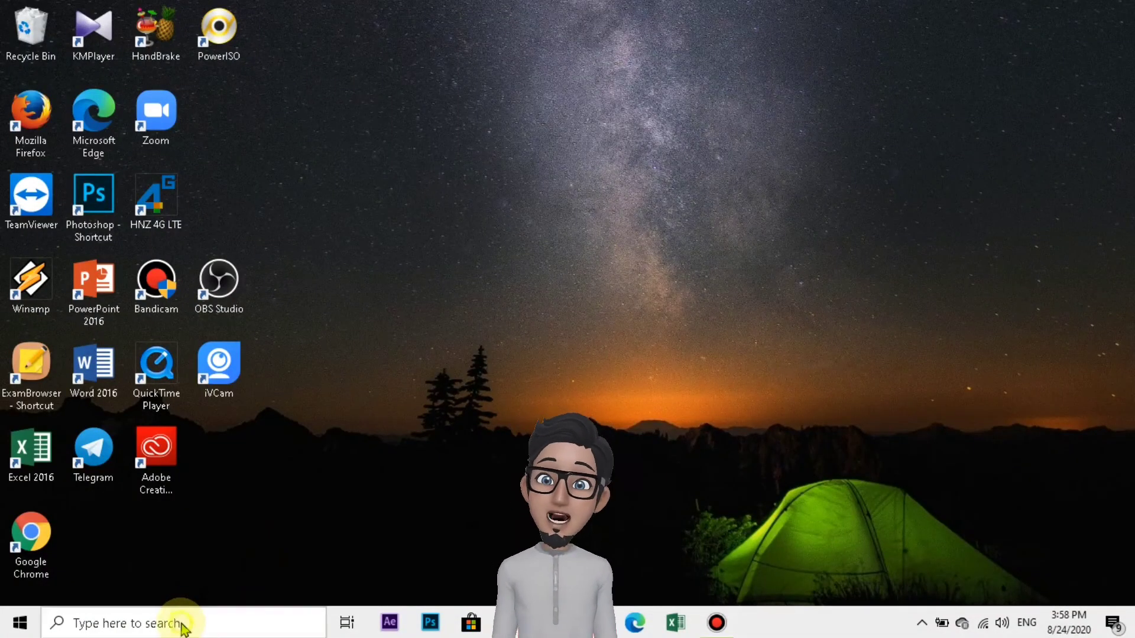
Search Windows for 'control', open Control Panel and go to Hardware and Sound
{"action": "left_click", "coordinate": [180, 623]}
{"action": "type", "text": "contr"}
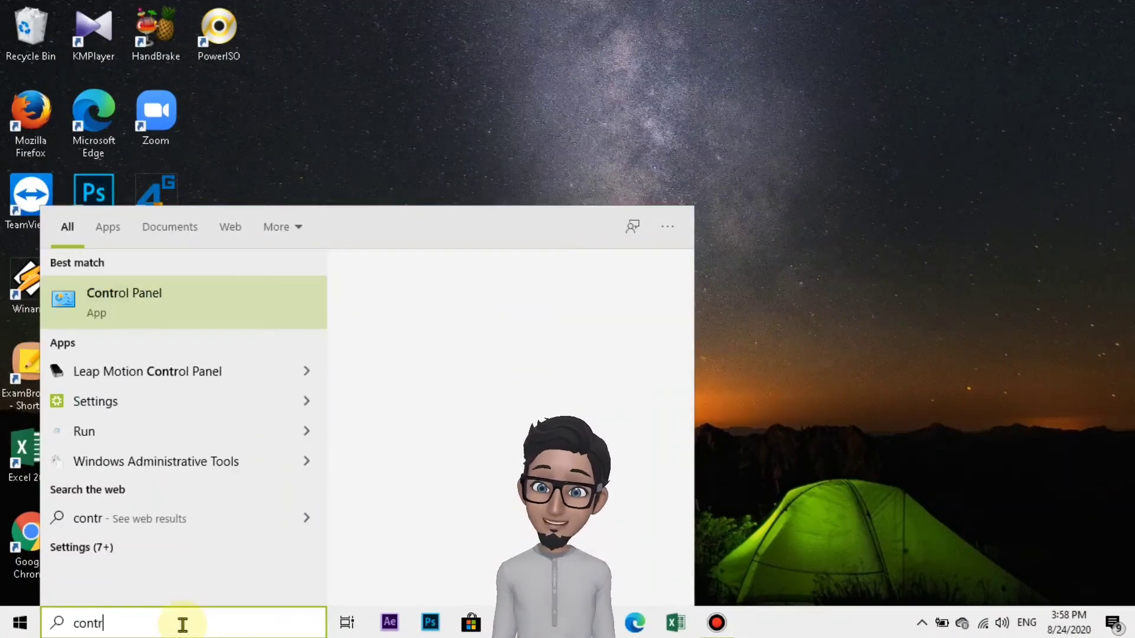
{"action": "type", "text": "ol"}
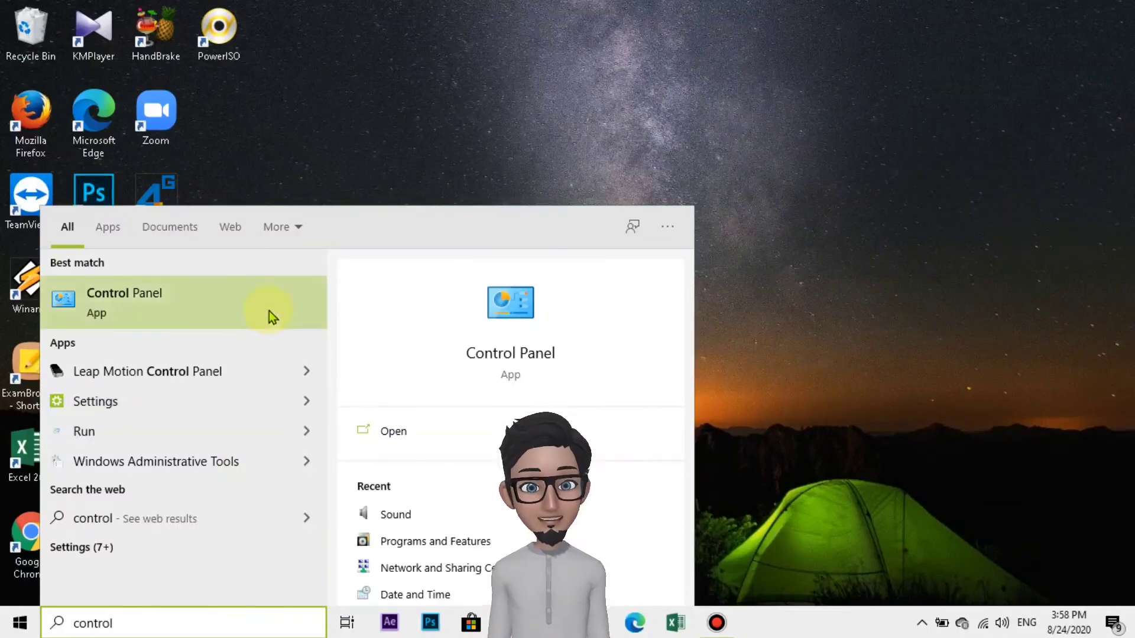
{"action": "left_click", "coordinate": [270, 314]}
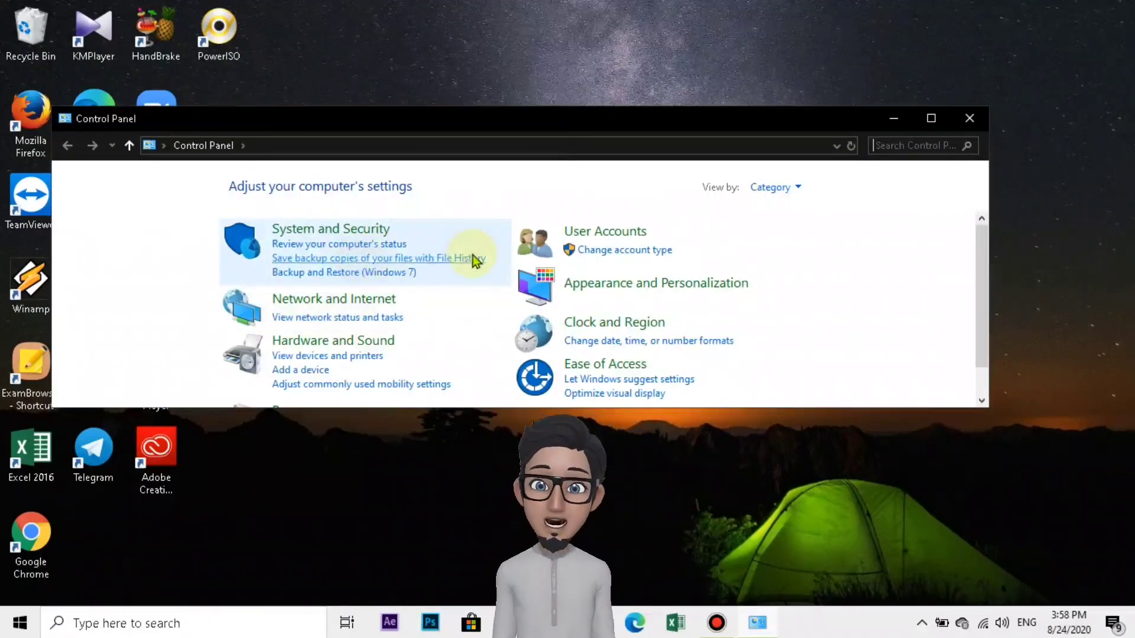
{"action": "scroll", "coordinate": [982, 253], "scroll_direction": "down", "scroll_amount": 1}
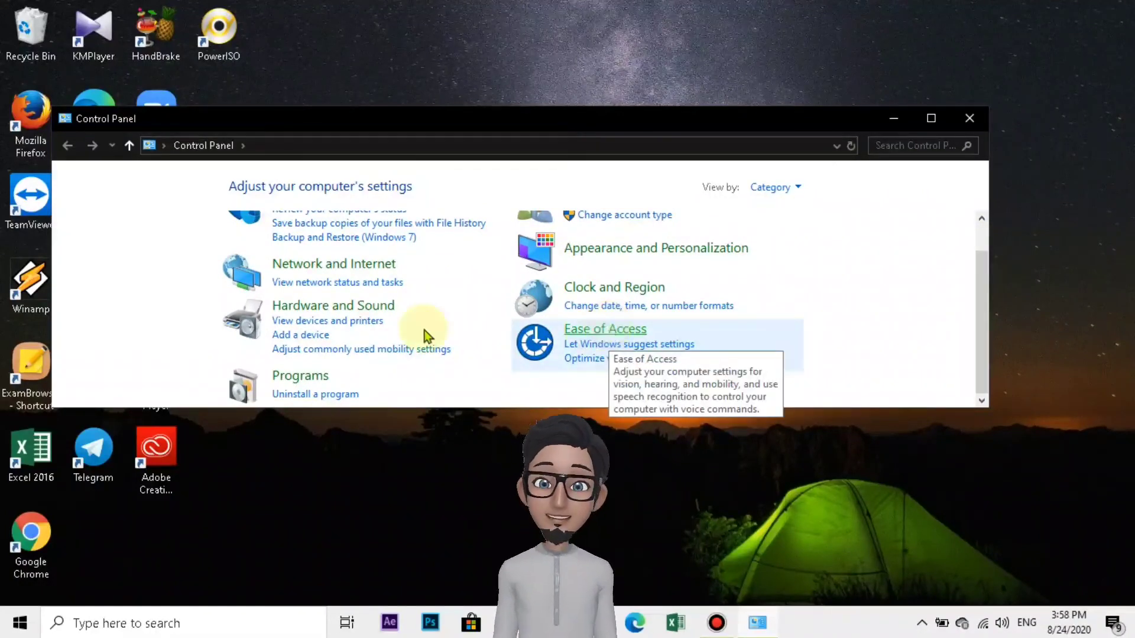
{"action": "left_click", "coordinate": [325, 307]}
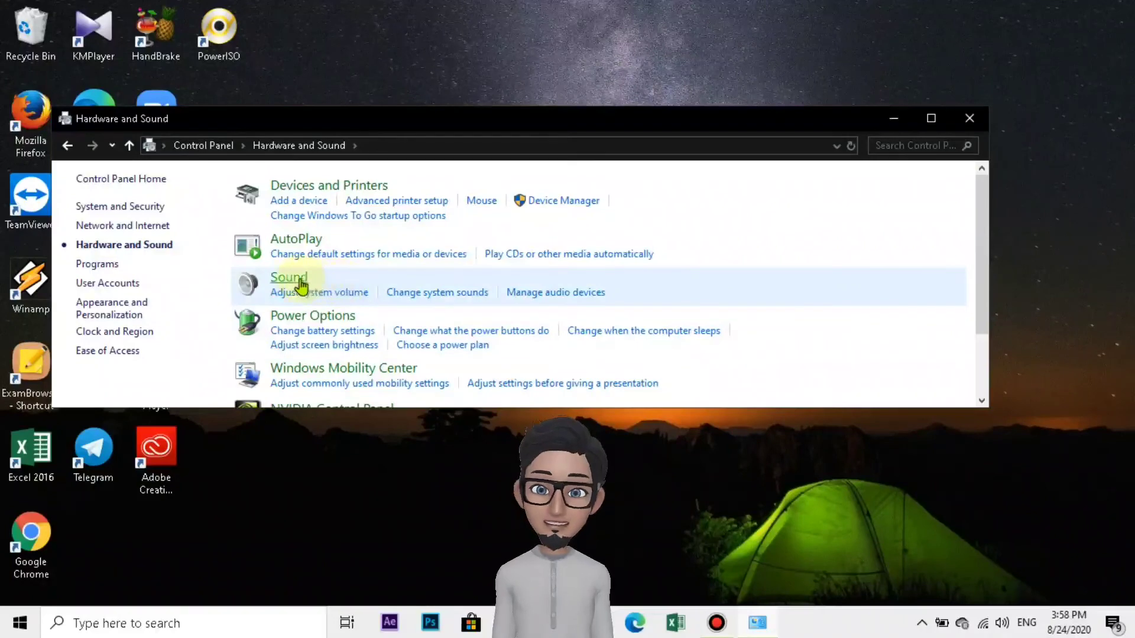
{"action": "left_click", "coordinate": [300, 283]}
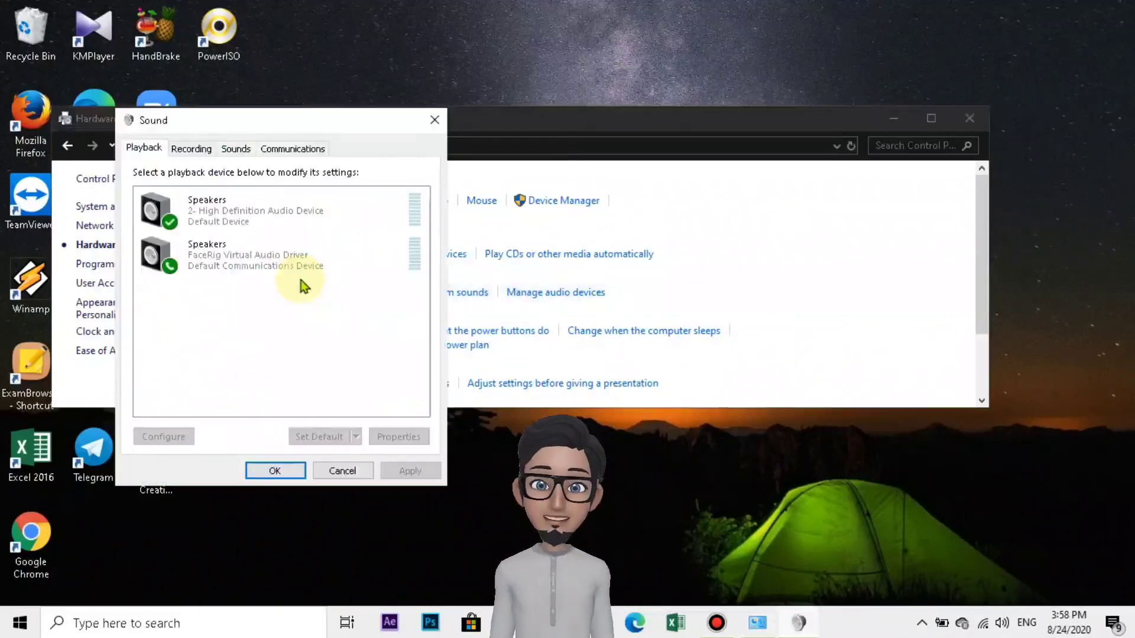
{"action": "left_click", "coordinate": [191, 151]}
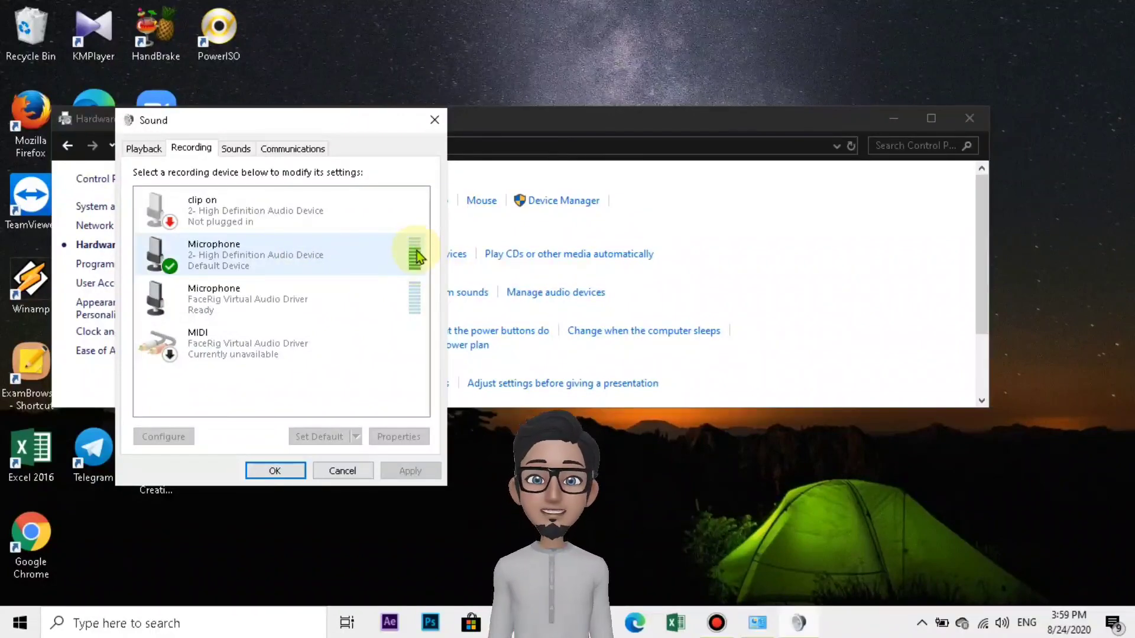
{"action": "left_click", "coordinate": [246, 270]}
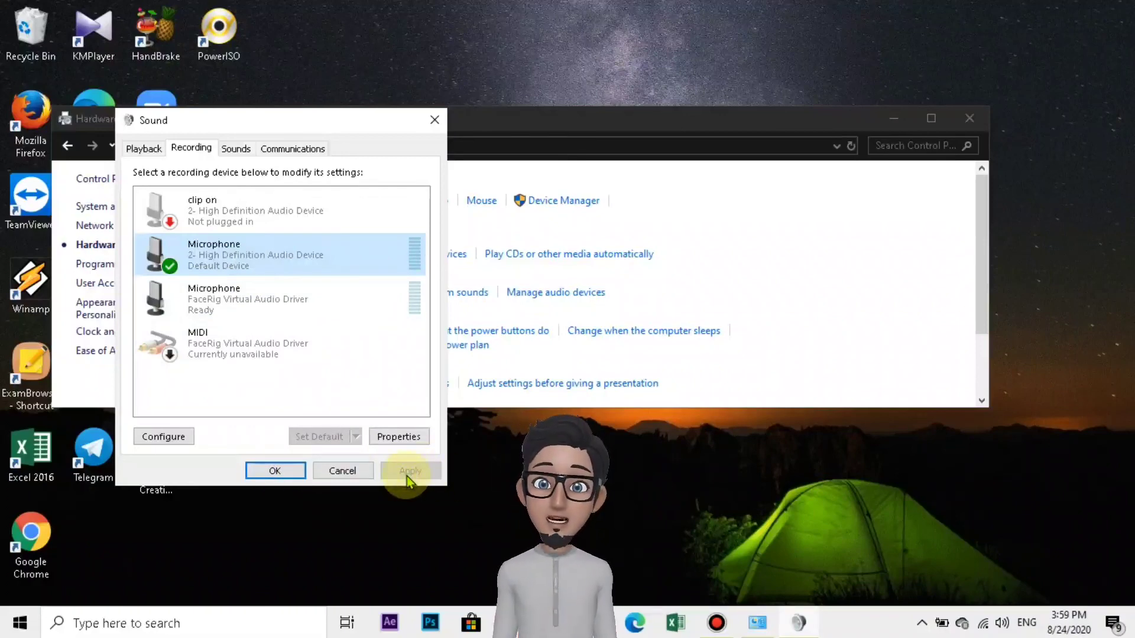
{"action": "left_click", "coordinate": [276, 470]}
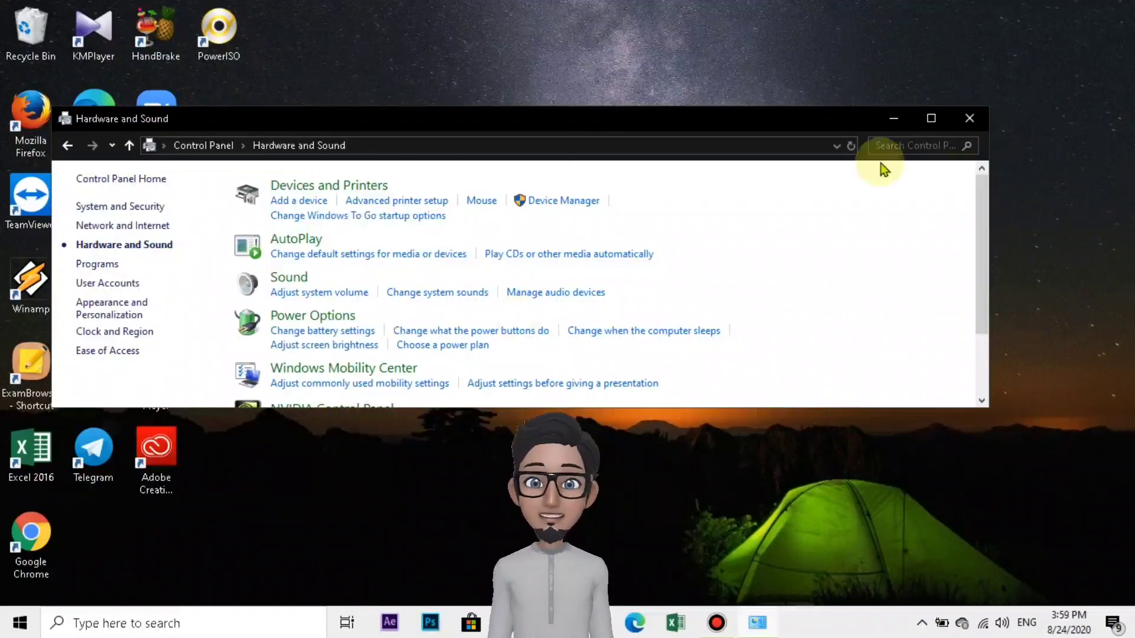